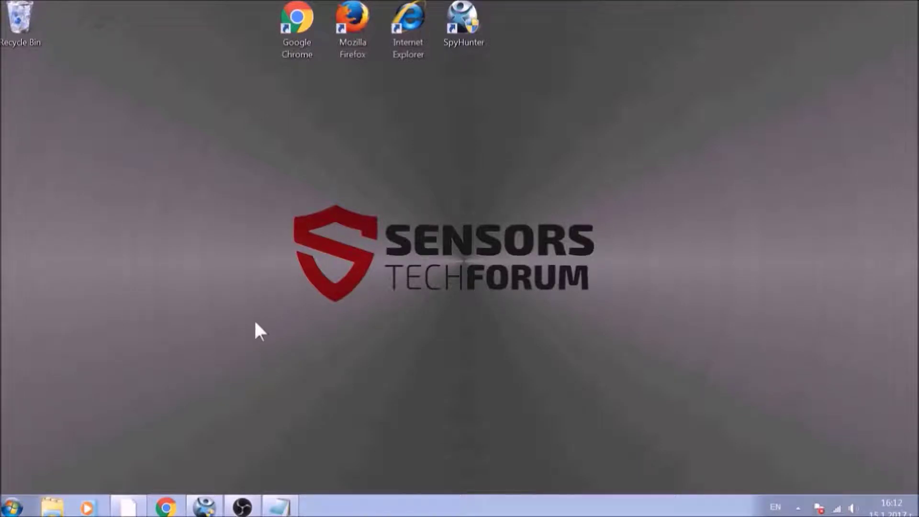
Step: Run APPWIZ.CPL from the centred Windows Run dialog
key(super+r)
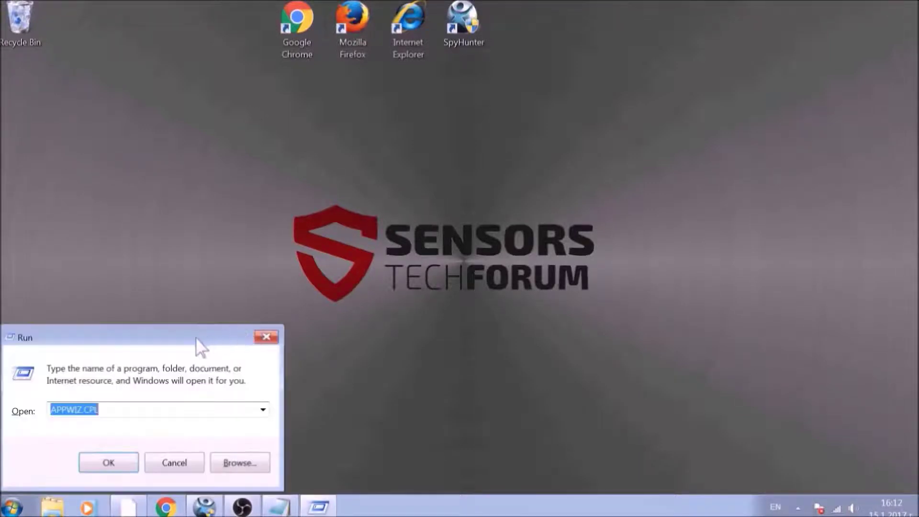
drag(200, 343, 465, 195)
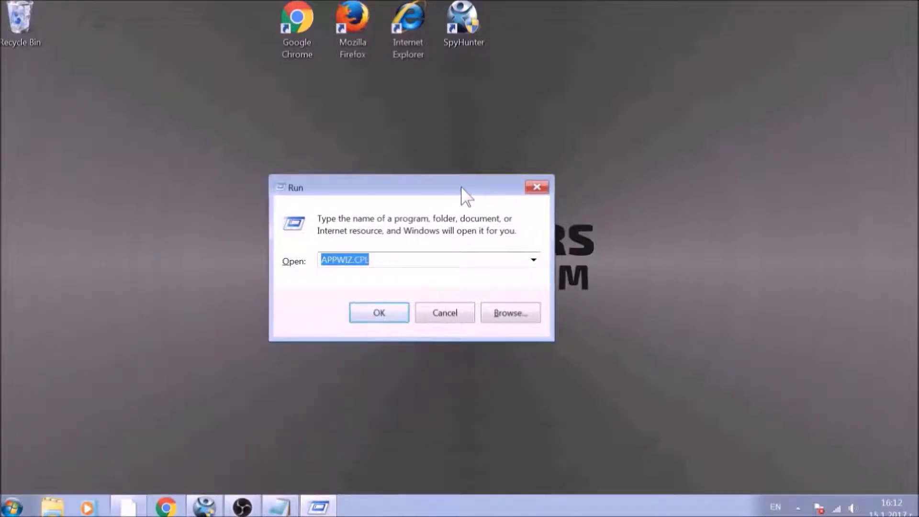
text(APPWIZ)
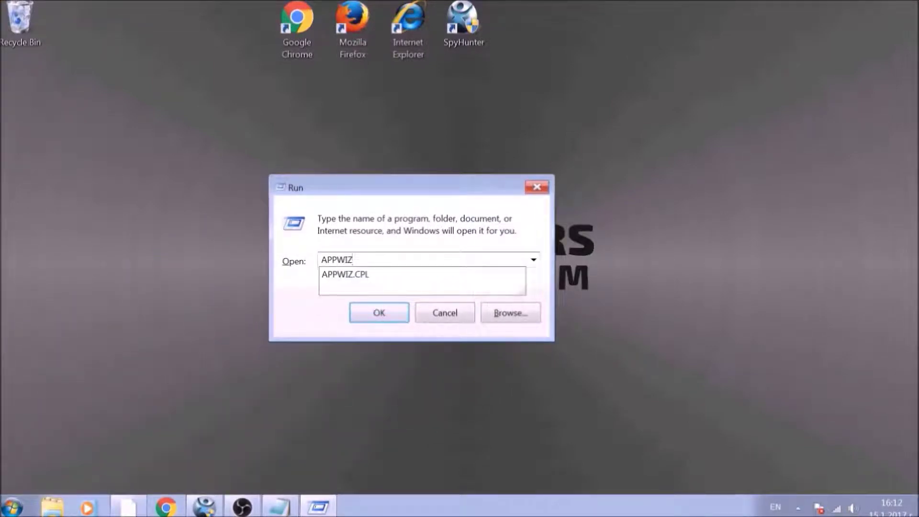
text(.CPL)
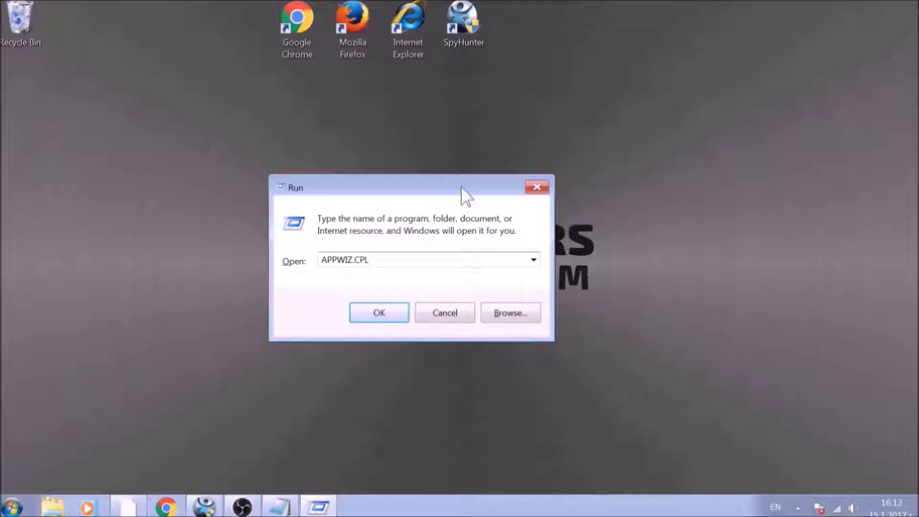
click(378, 313)
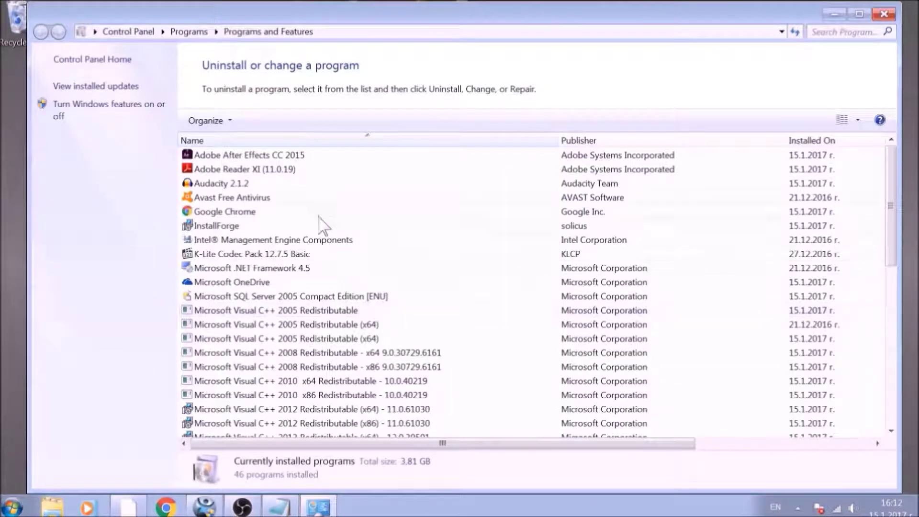
scroll(324, 213, down, 1)
scroll(325, 212, down, 5)
scroll(326, 244, down, 5)
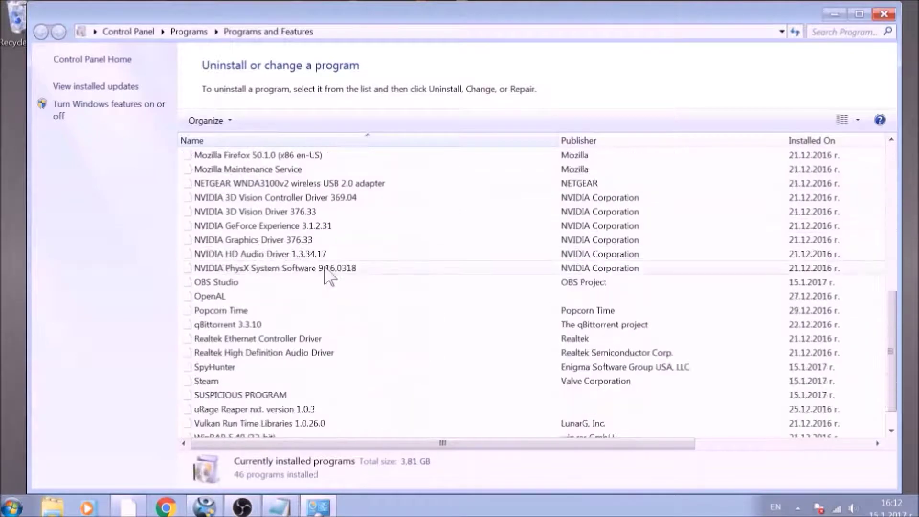
scroll(329, 278, down, 2)
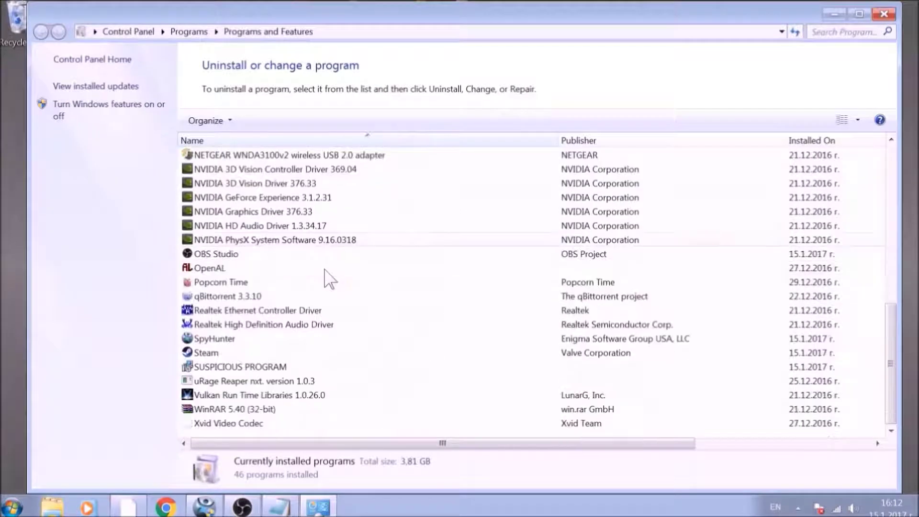
Step: Uninstall SUSPICIOUS PROGRAM, confirm removal, and close Programs and Features
click(312, 367)
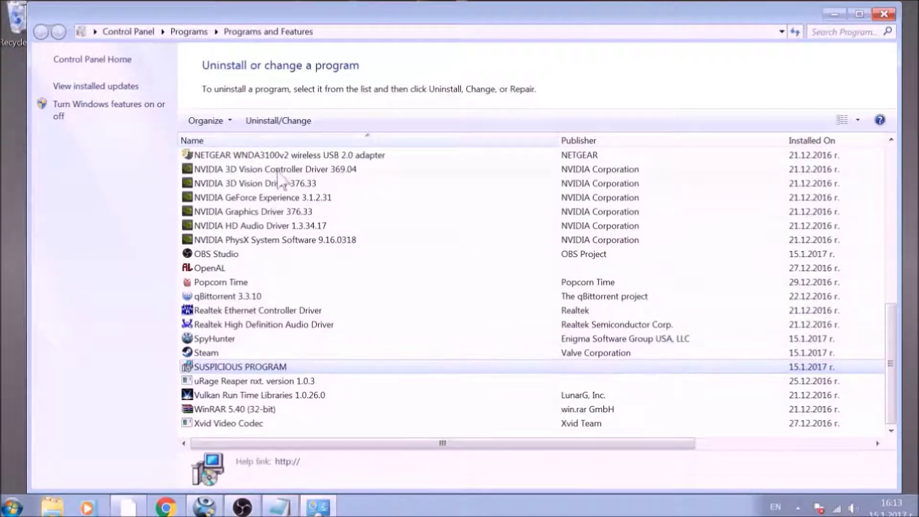
click(278, 120)
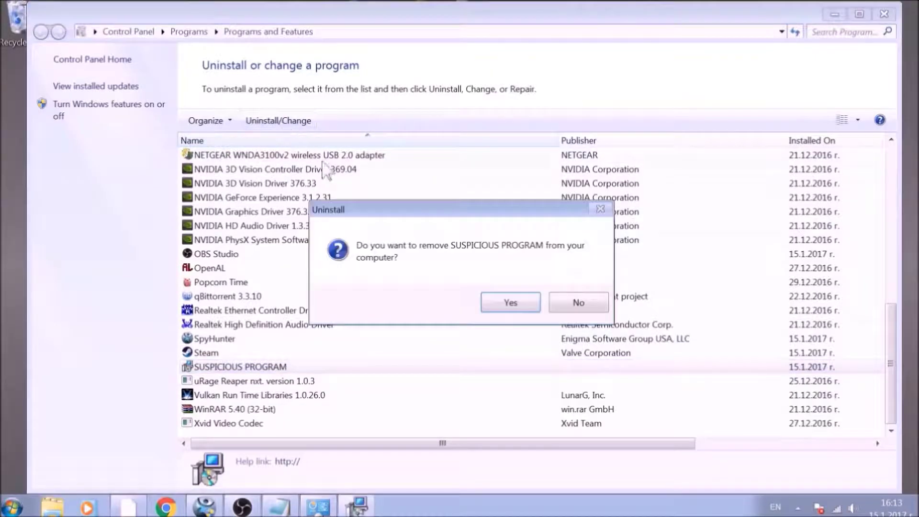
click(511, 302)
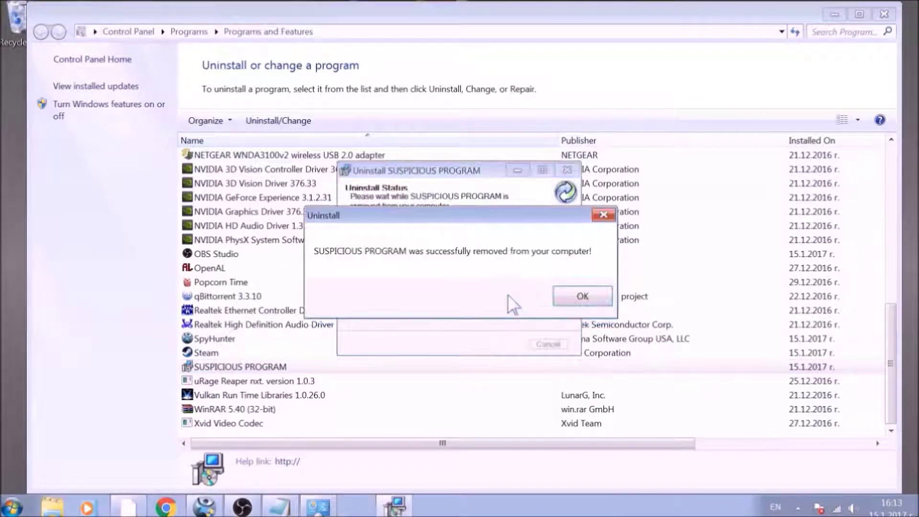
click(581, 296)
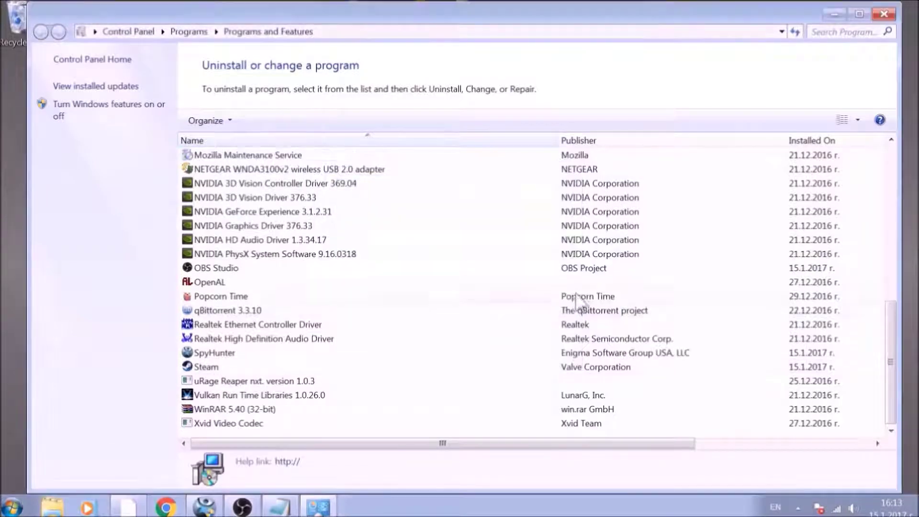
click(884, 14)
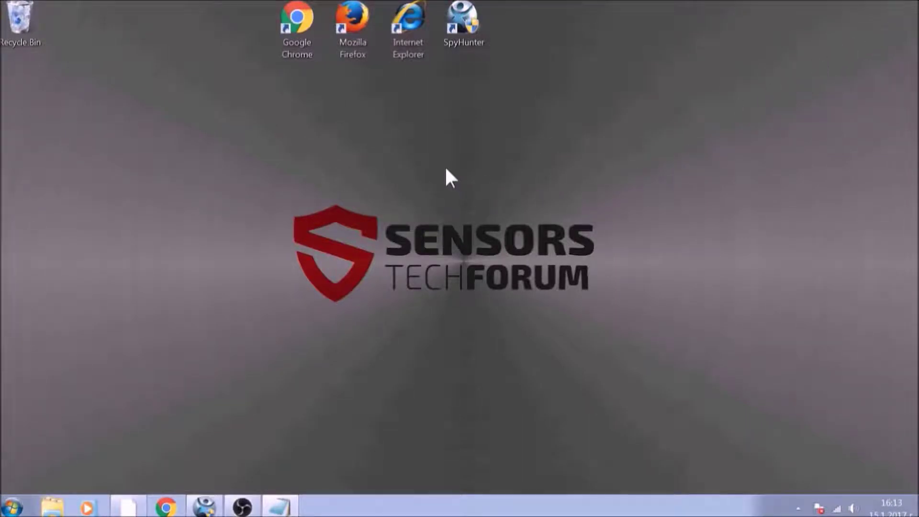
Step: Launch Chrome and go to chrome://net-internals/#DNS
double_click(307, 28)
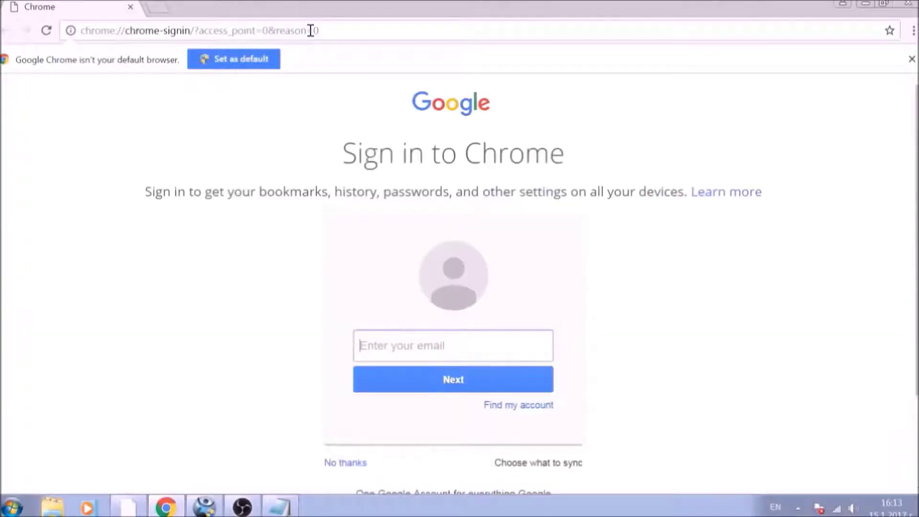
click(322, 30)
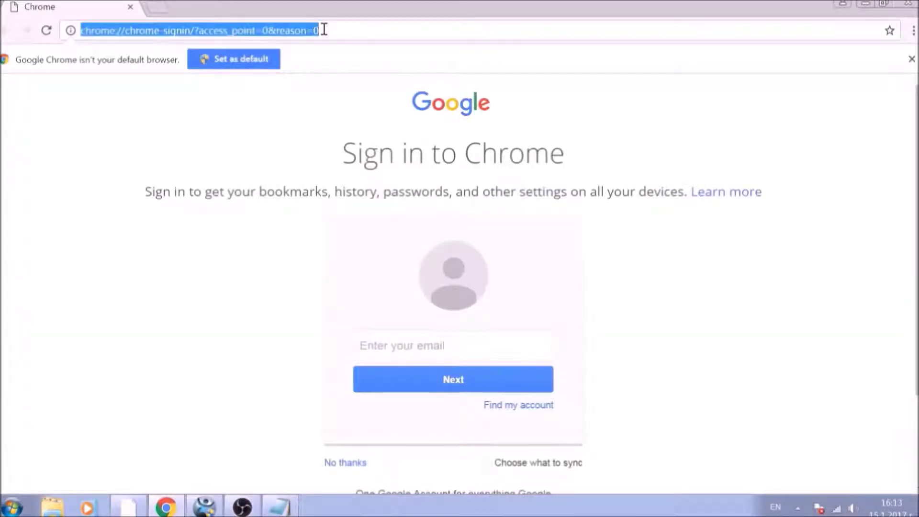
text(CHROME)
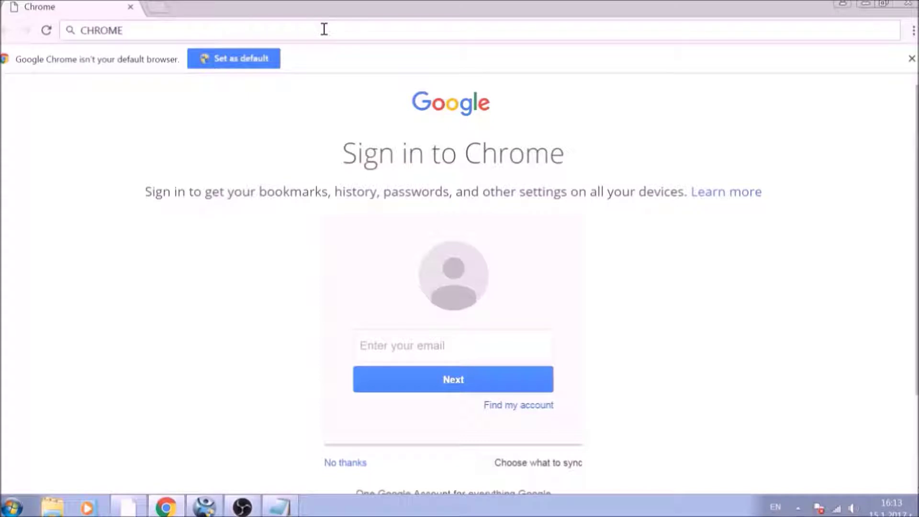
text(://NE)
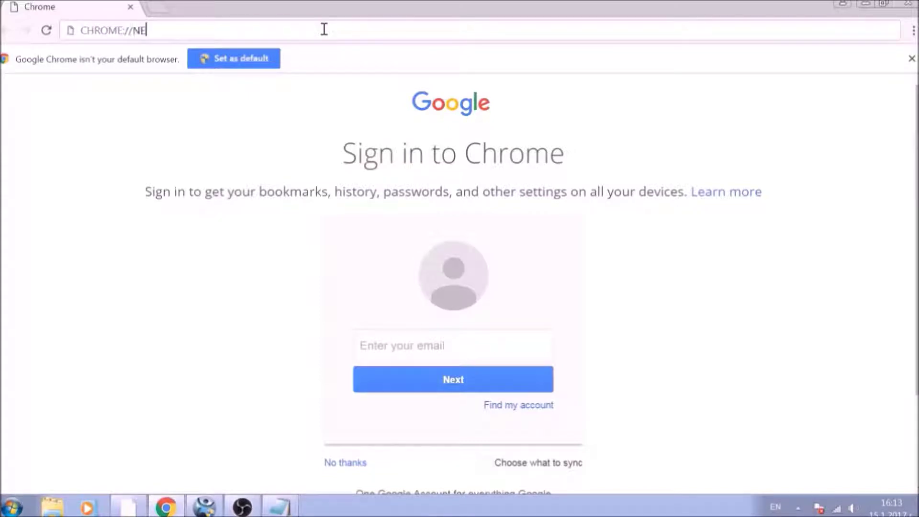
text(T-INTE)
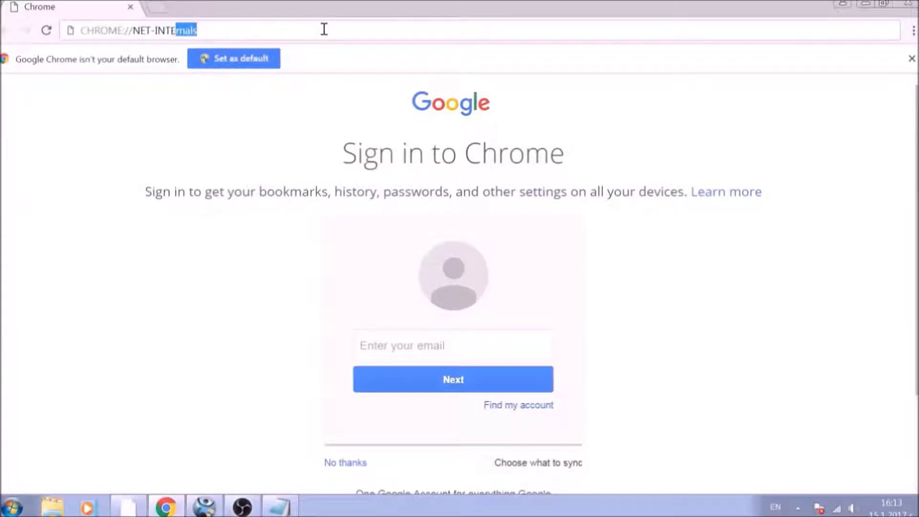
text(RNA)
text(LS/#)
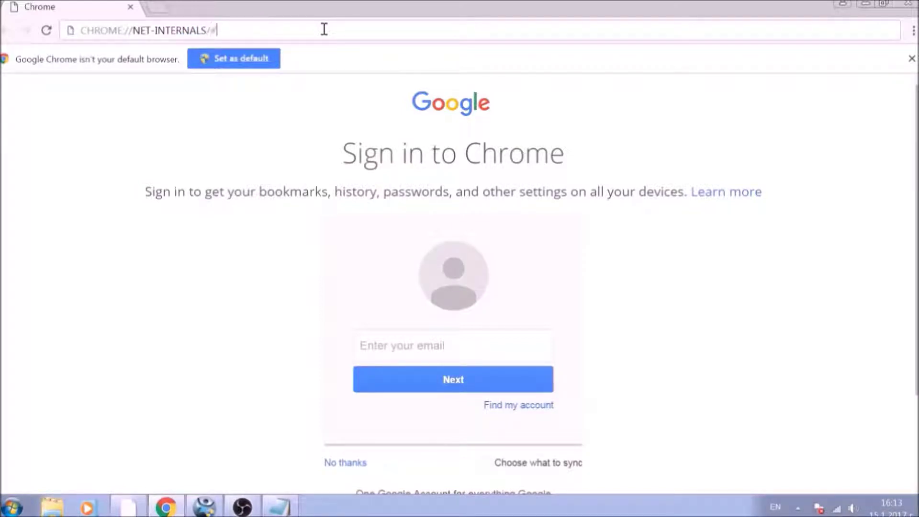
text(DNS)
key(Return)
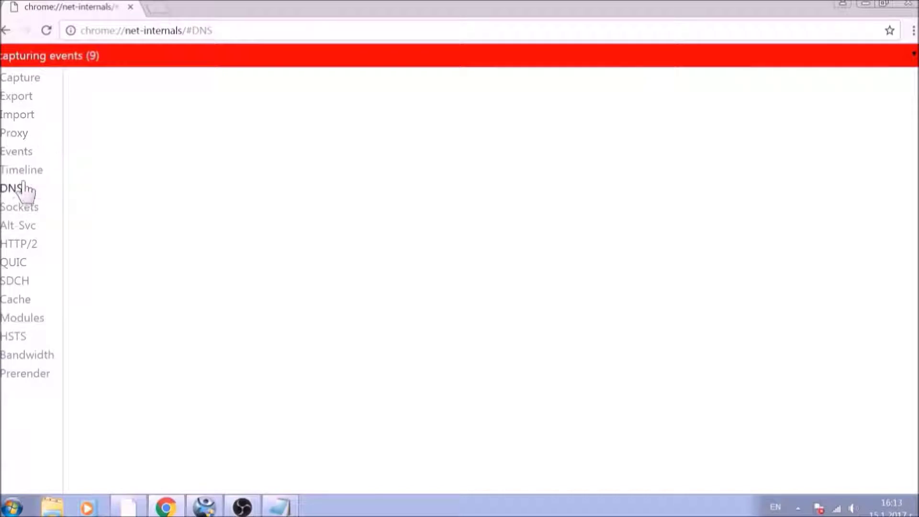
Step: Clear the DNS host resolver cache, then view the Cache statistics section
click(12, 188)
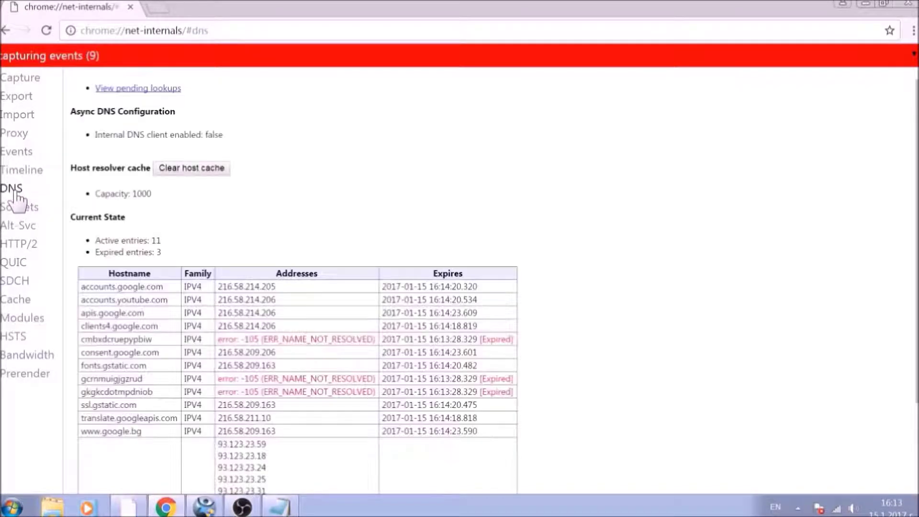
click(195, 172)
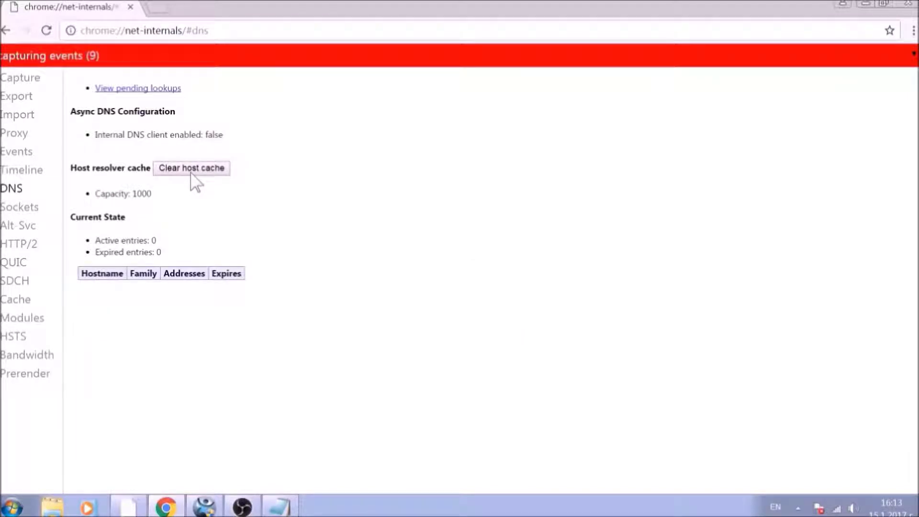
click(38, 301)
scroll(99, 276, down, 5)
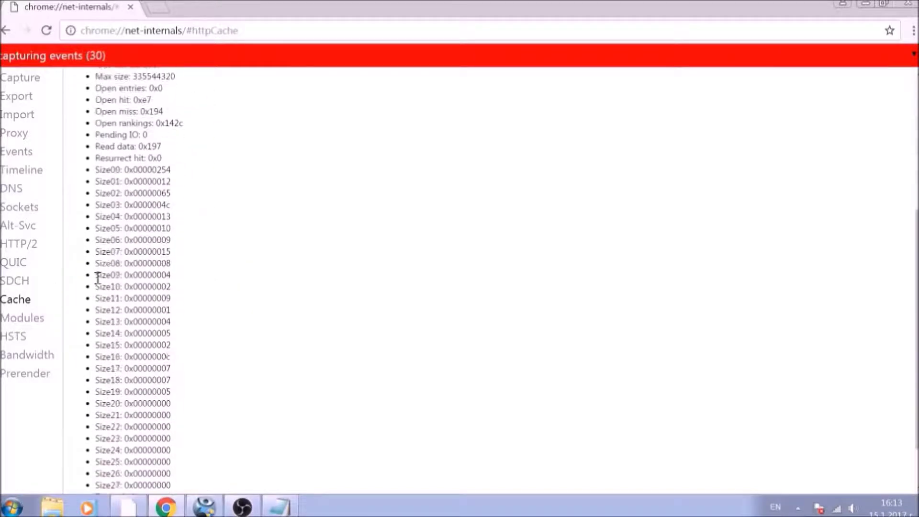
scroll(99, 276, down, 3)
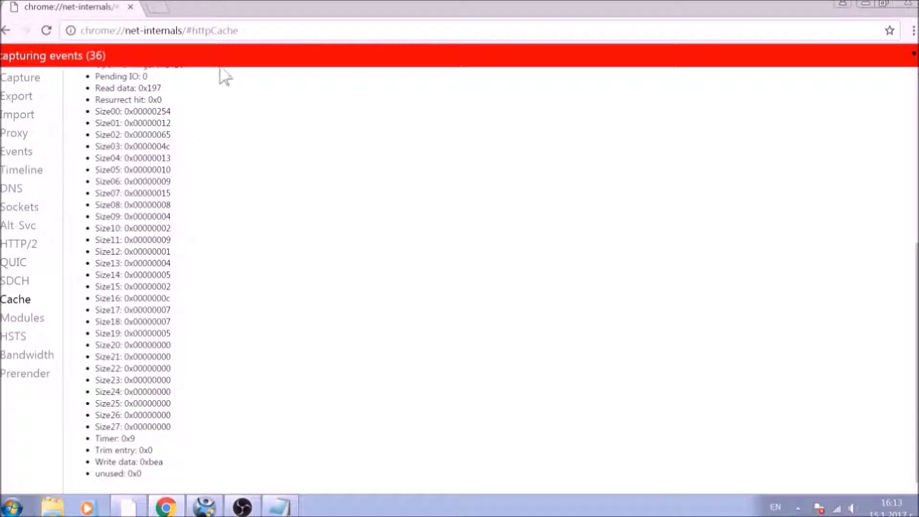
Step: Go to chrome://settings/clearBrowserData in the address bar
click(236, 30)
text(CH)
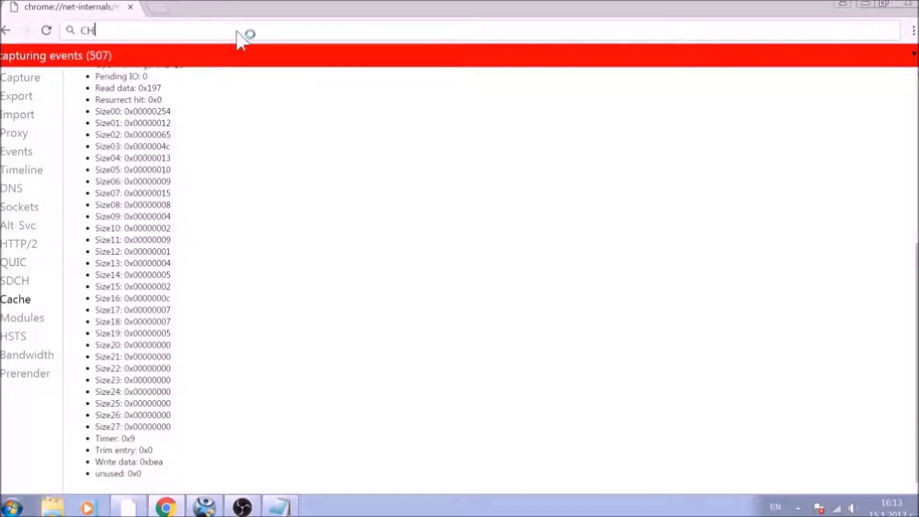
text(ROME:)
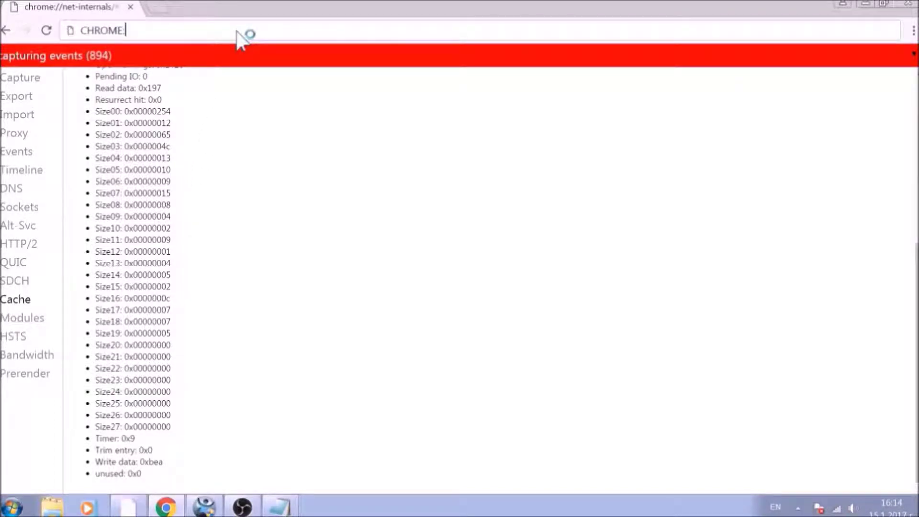
text(//)
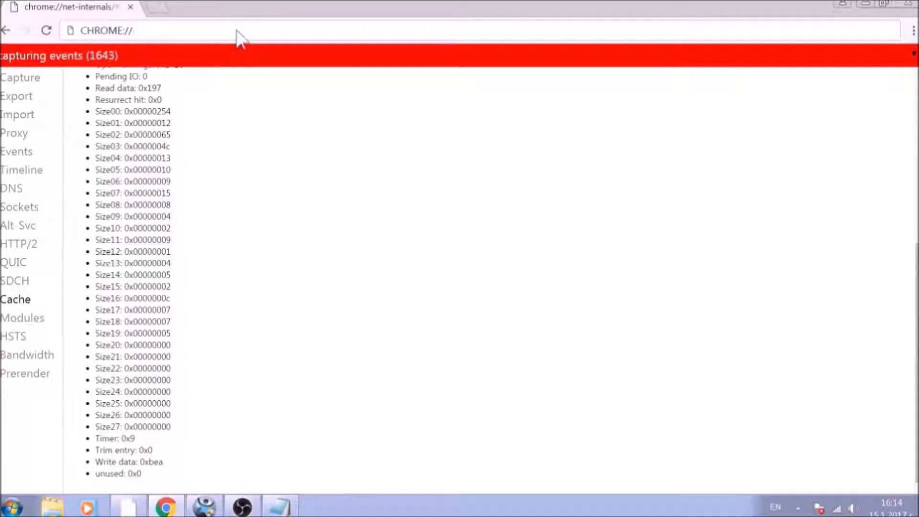
text(SETTI)
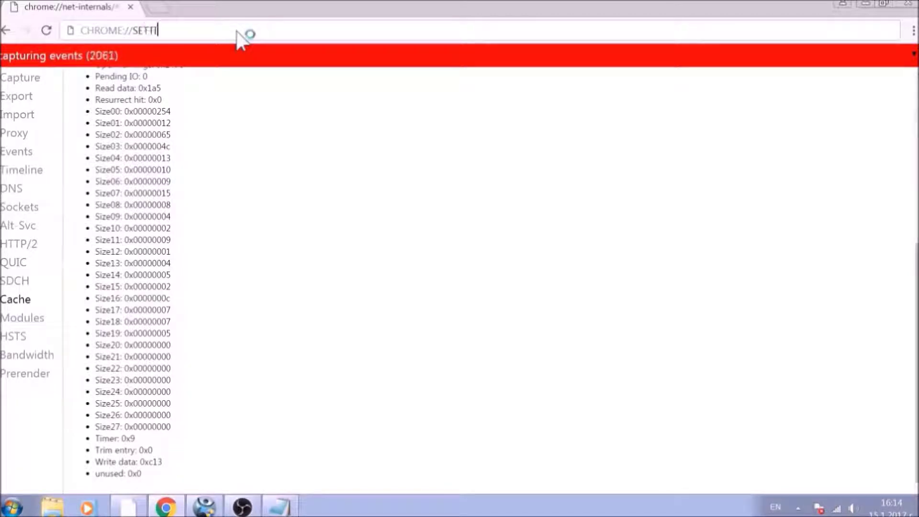
text(NGS/C)
text(LEA)
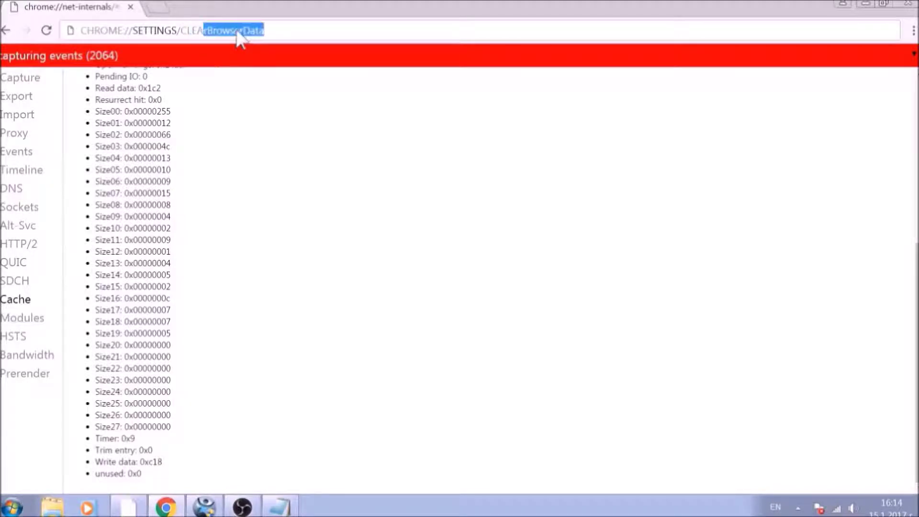
text(RB)
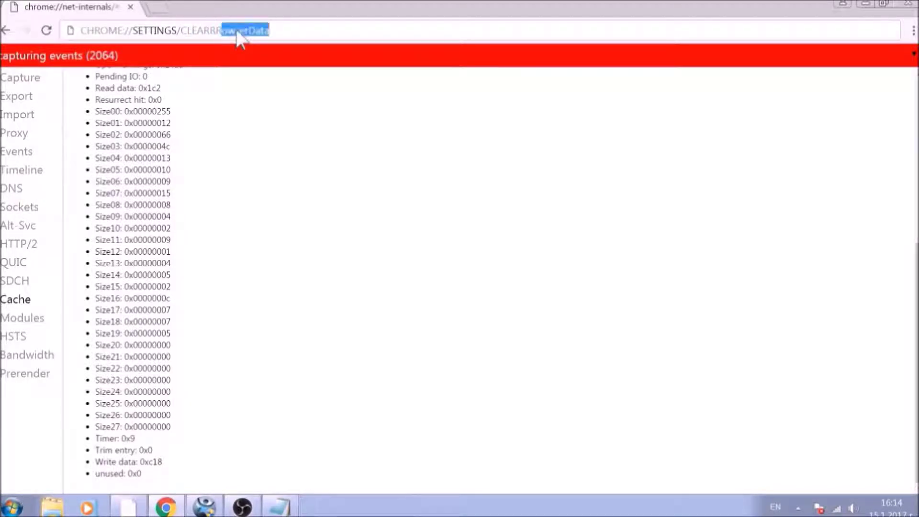
text(WROWSERDATA)
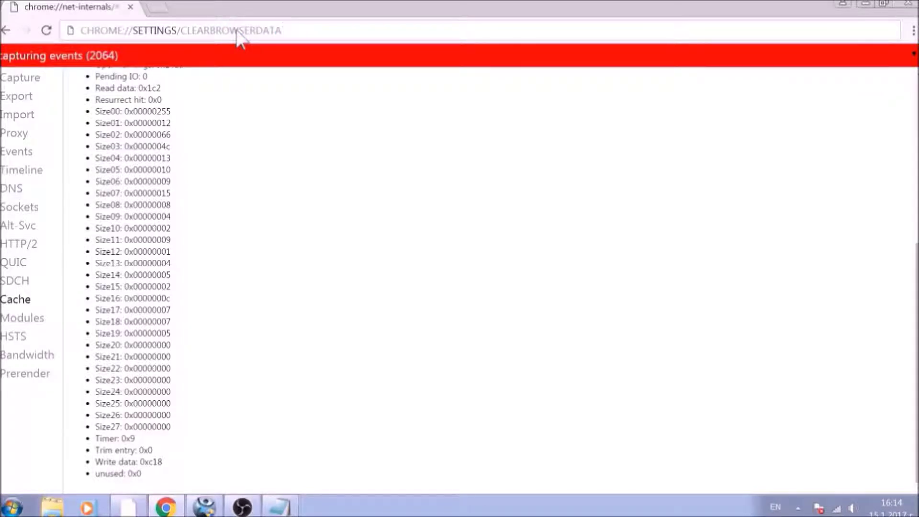
key(Return)
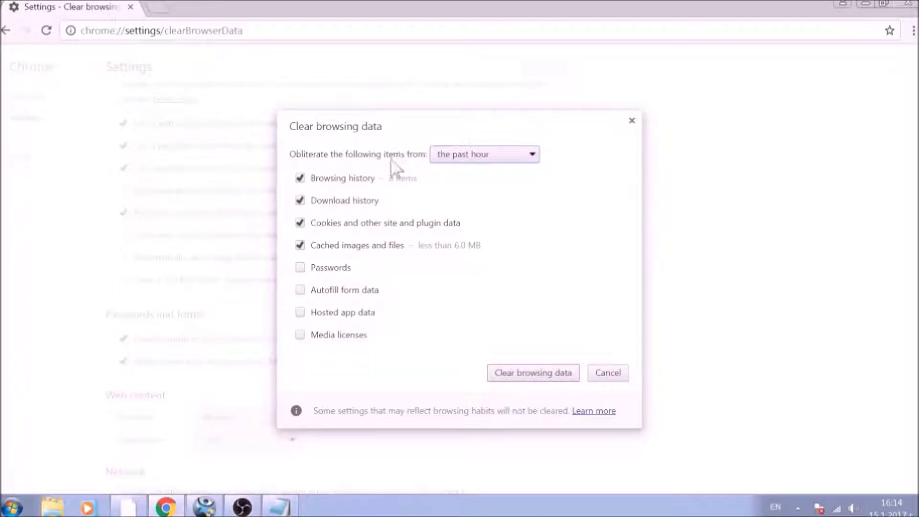
Step: Clear browsing data from the beginning of time, including passwords, autofill, hosted app data and media licenses
click(532, 156)
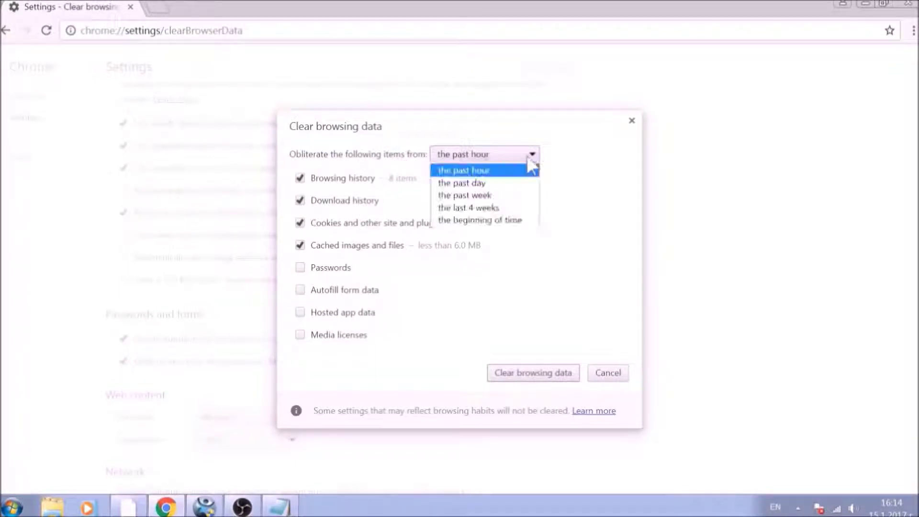
click(515, 220)
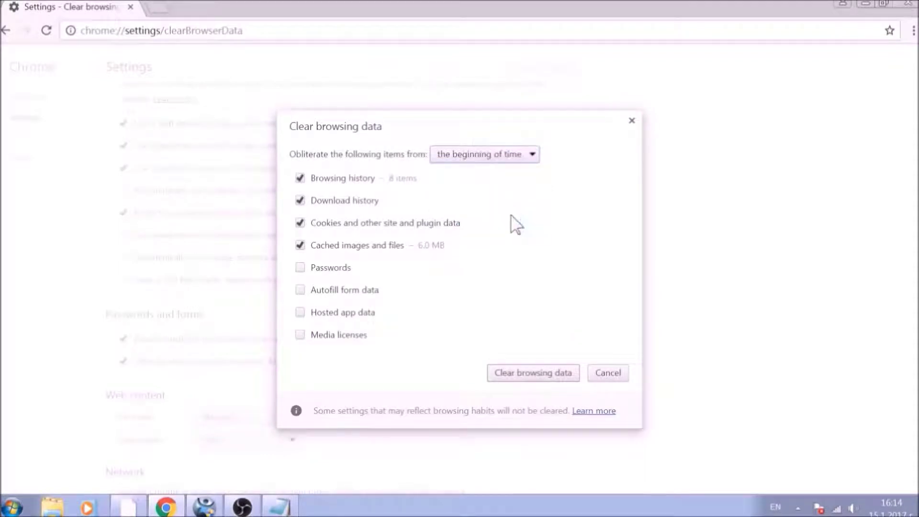
click(343, 269)
click(348, 291)
click(347, 314)
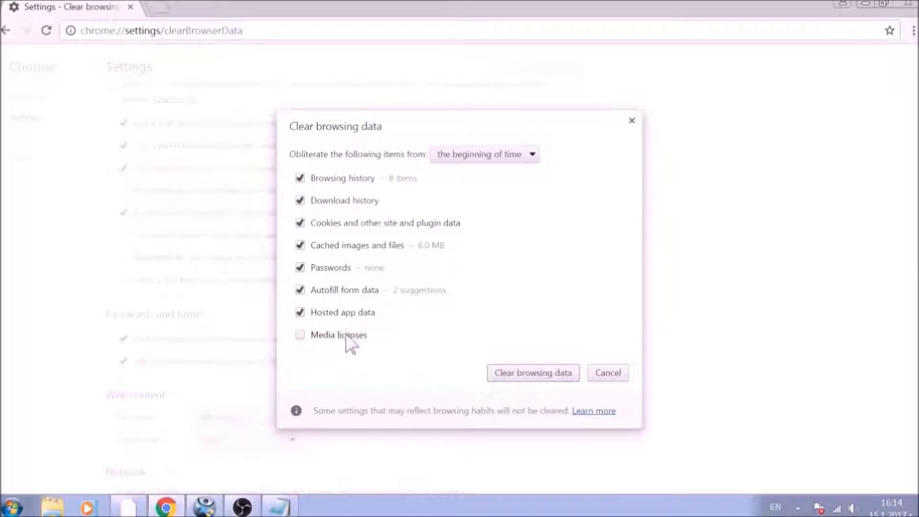
click(348, 336)
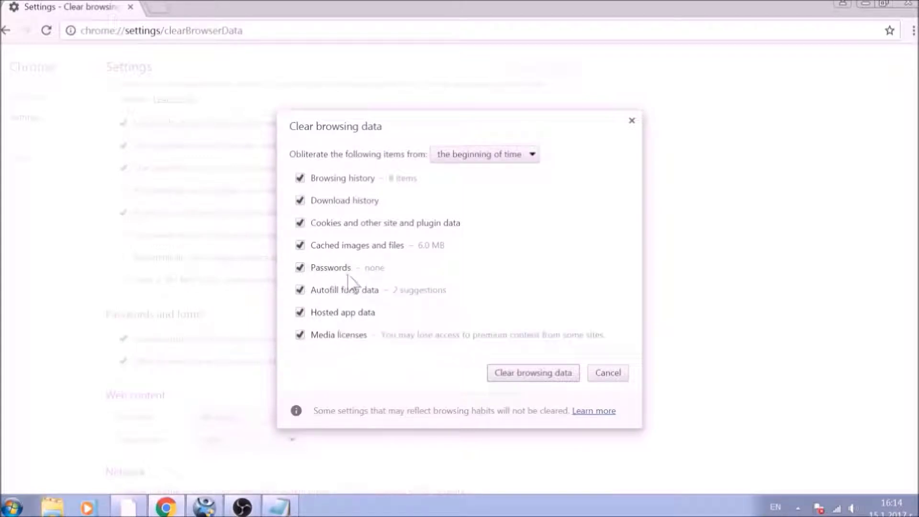
click(540, 379)
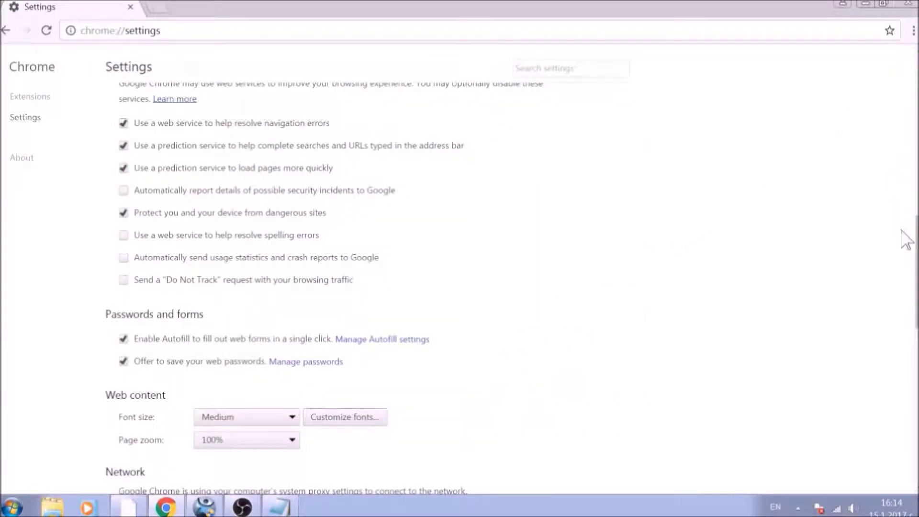
drag(915, 283, 906, 442)
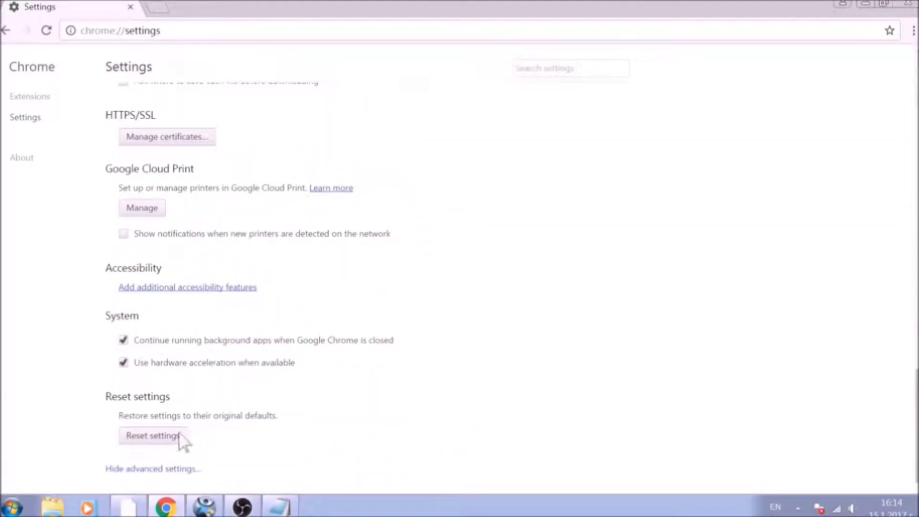
Step: Reset Chrome's settings to defaults, confirm, and close the browser
click(152, 435)
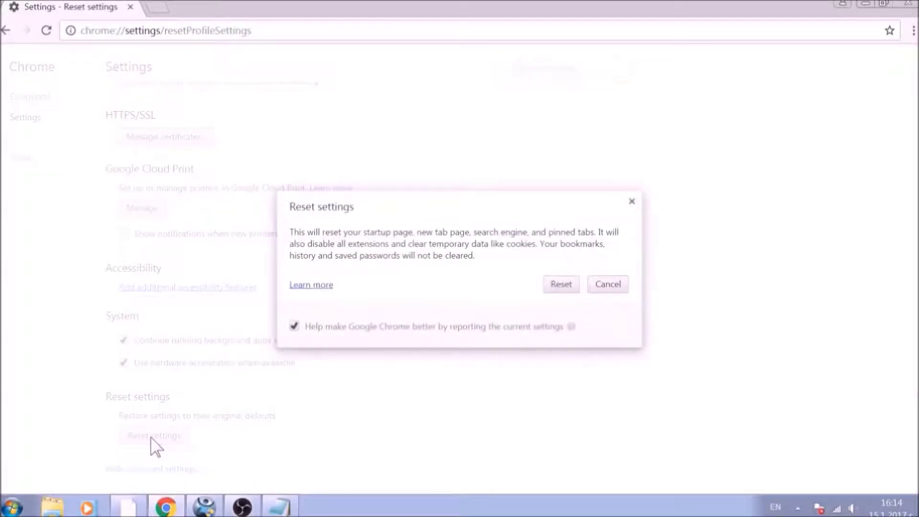
click(561, 284)
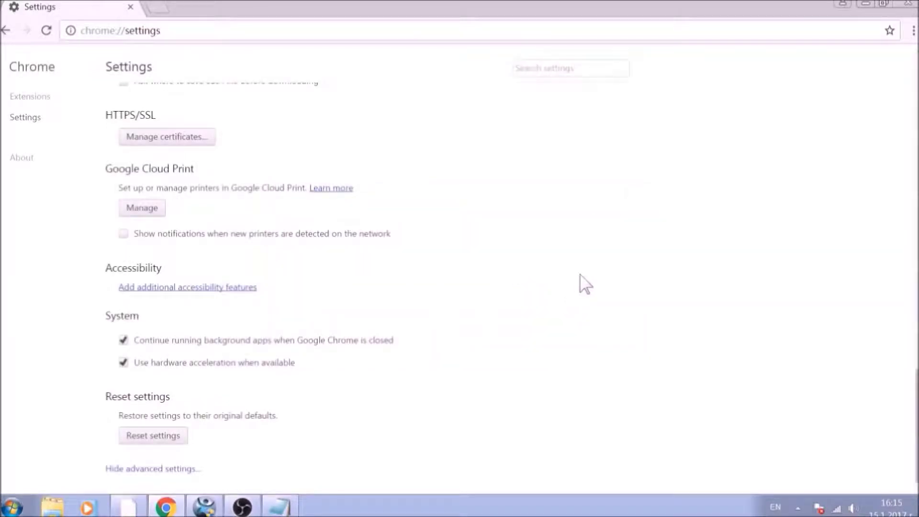
click(910, 8)
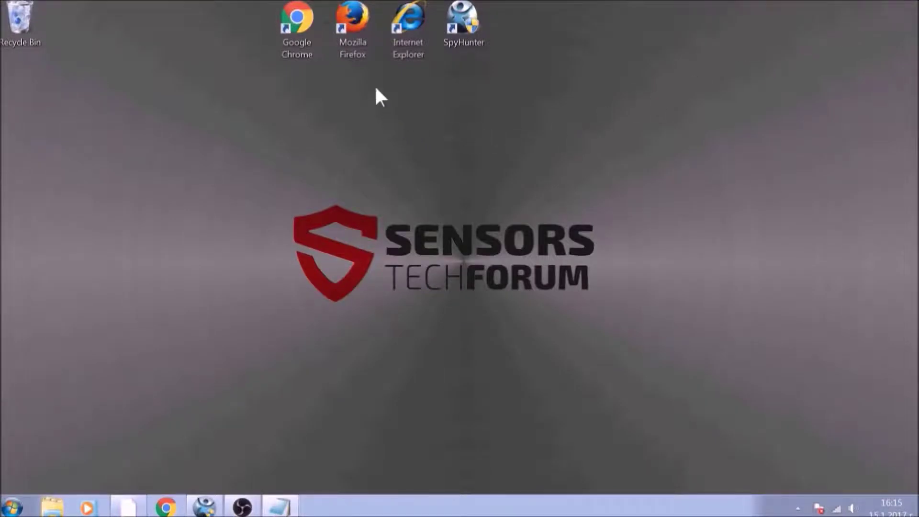
Step: Launch Firefox and restore the home page to default in General options
double_click(357, 45)
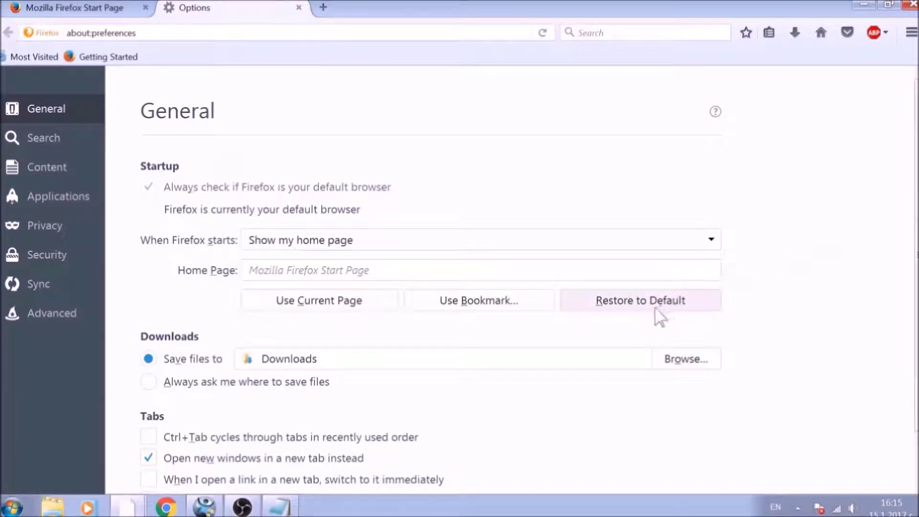
click(660, 305)
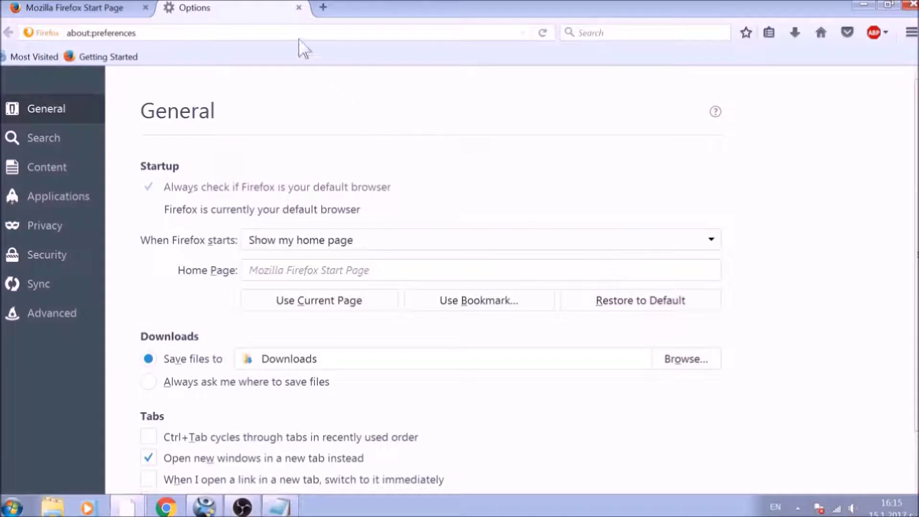
Step: Replace the address with about:support to load Troubleshooting Information
click(298, 34)
key(ctrl+a)
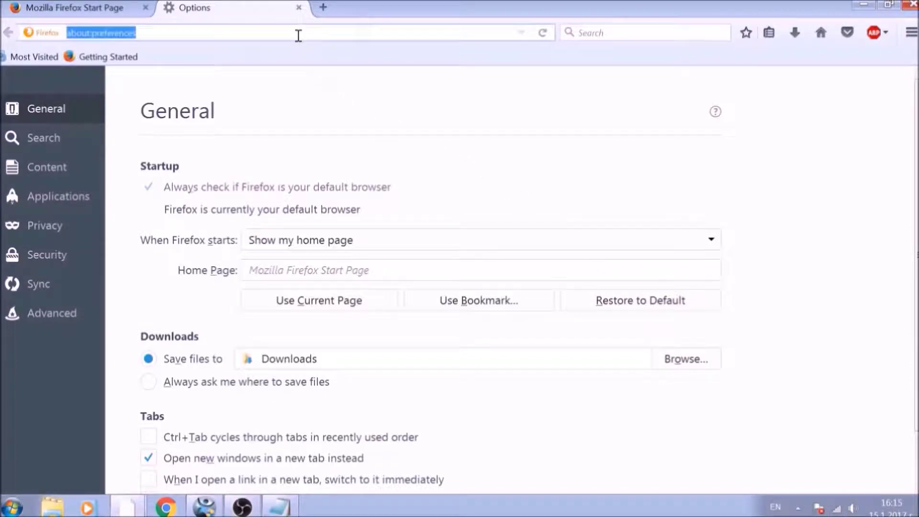
text(ABO)
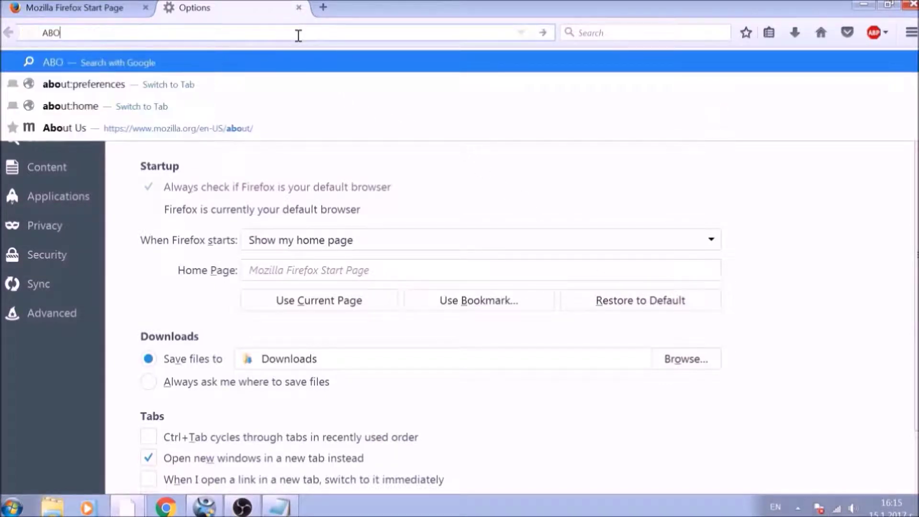
text(UT:SU)
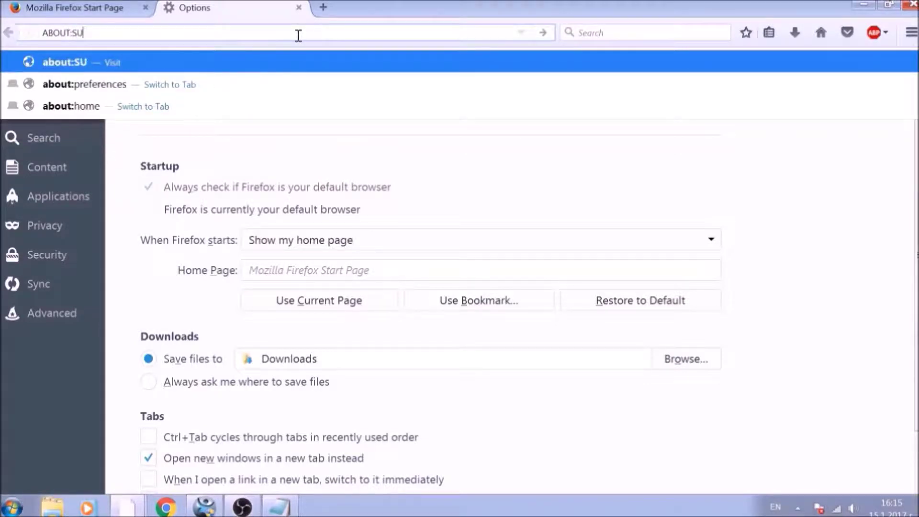
text(PPORT)
key(Return)
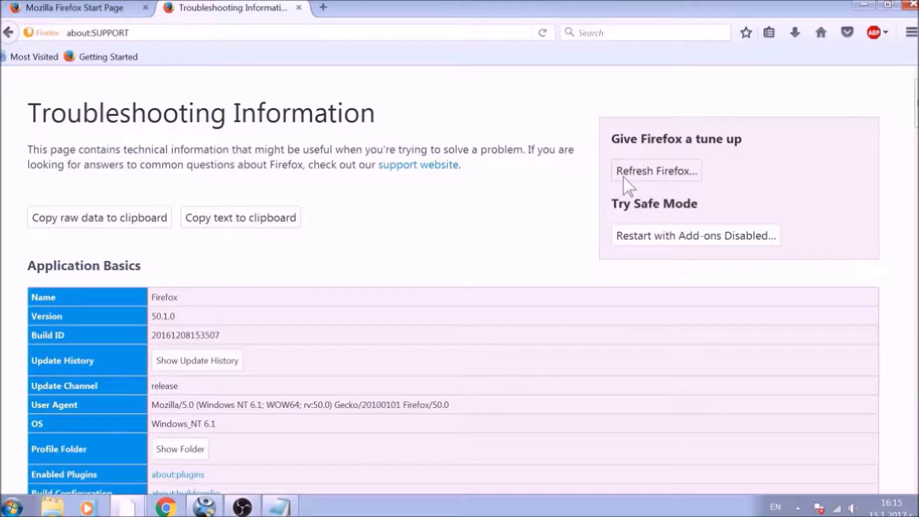
Step: Refresh Firefox to its defaults and confirm in the dialog
click(625, 179)
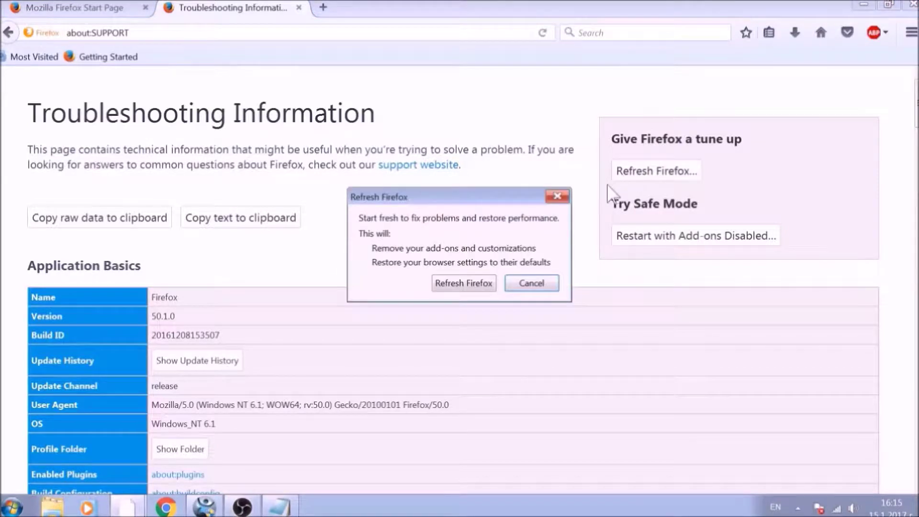
click(488, 300)
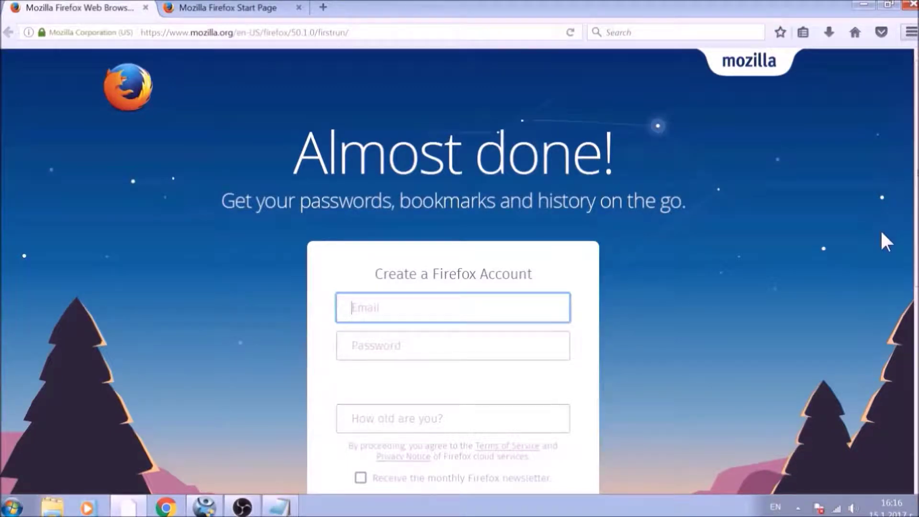
Step: Check that Firefox lists only disabled Avast extensions, then close Firefox and all three tabs
key(ctrl+shift+a)
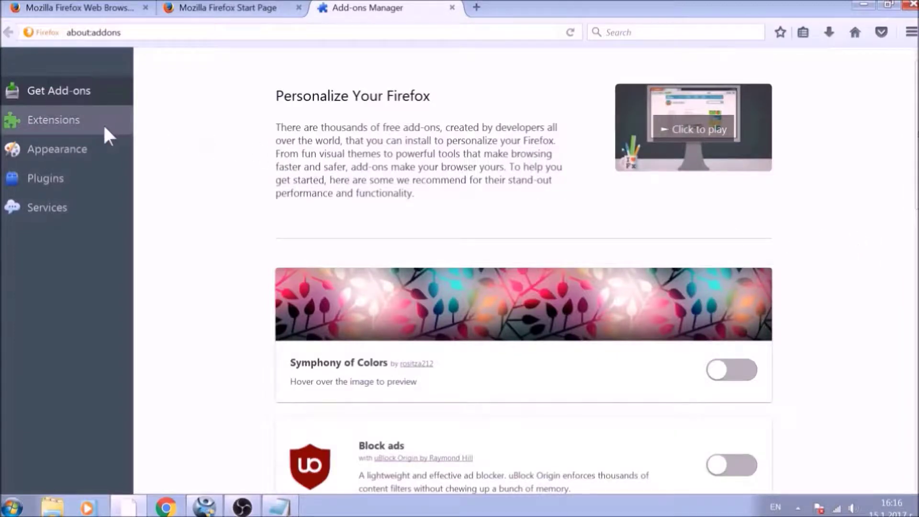
click(97, 122)
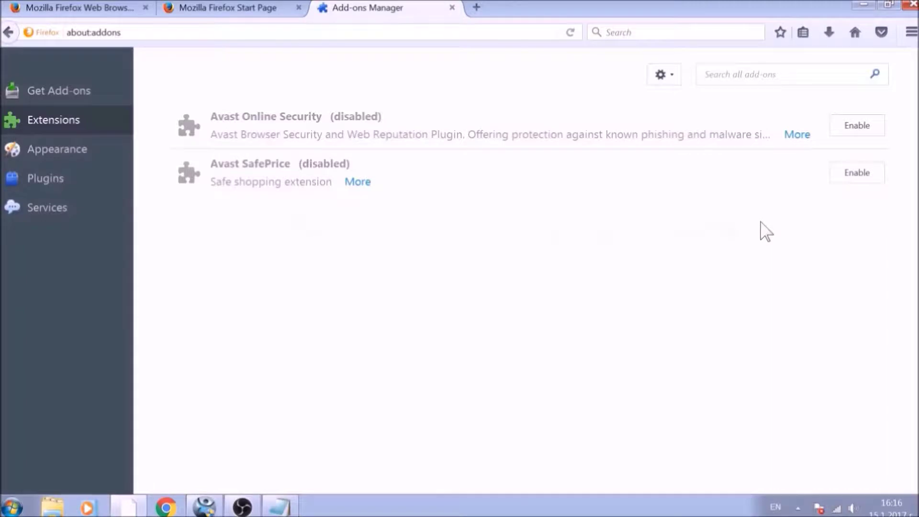
click(911, 6)
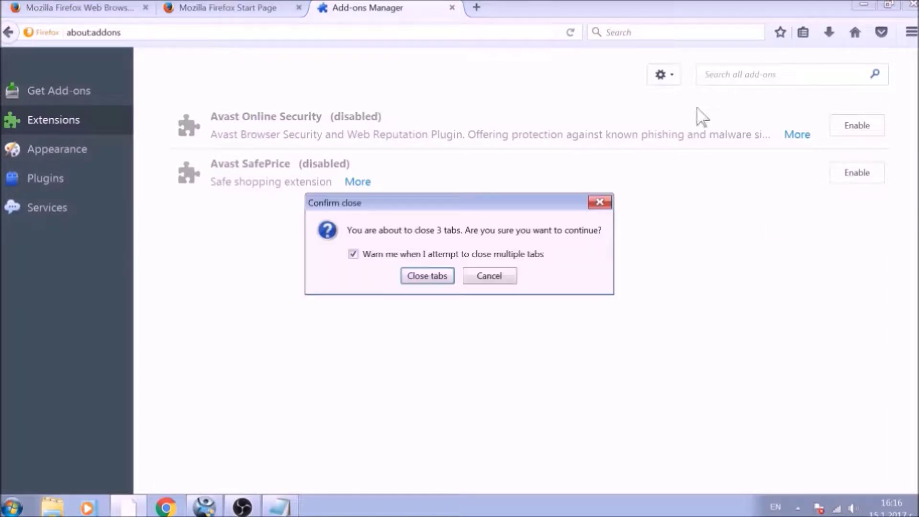
click(427, 276)
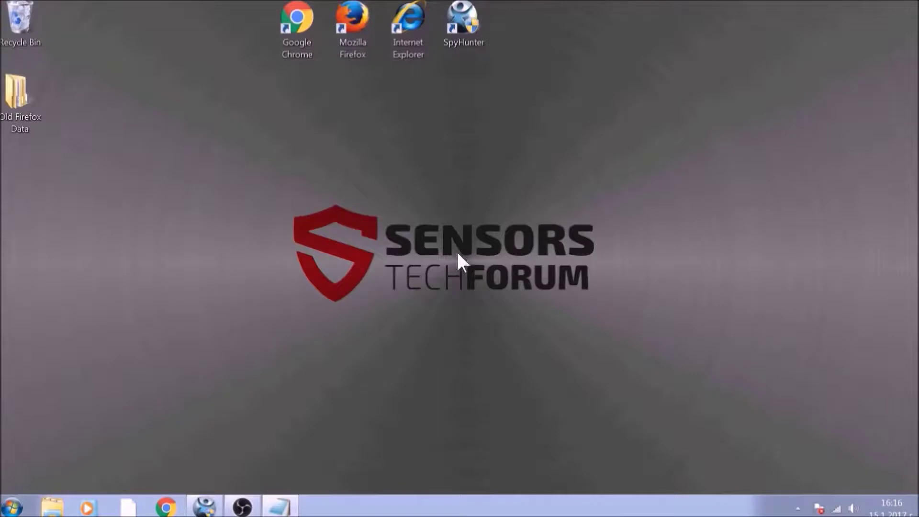
Step: Launch Internet Explorer, dismiss the Avast web content warning, and open Tools > Internet Options
double_click(408, 29)
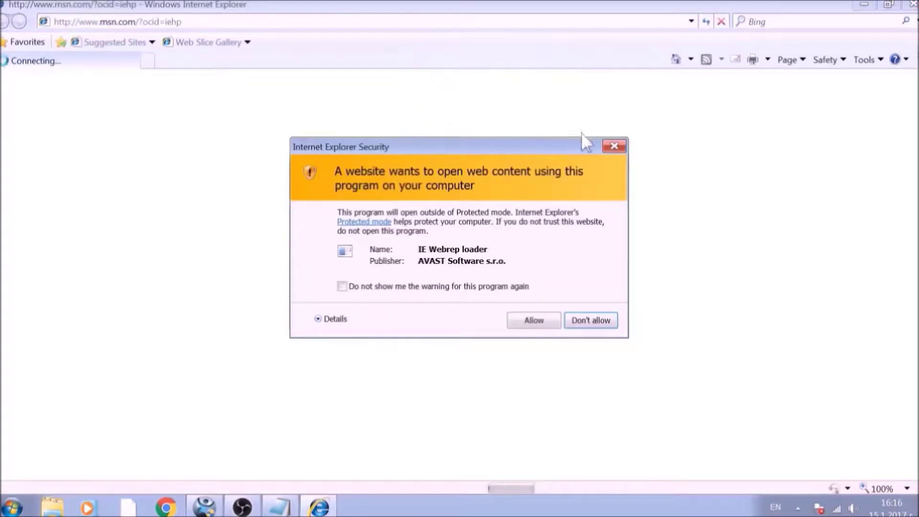
click(614, 146)
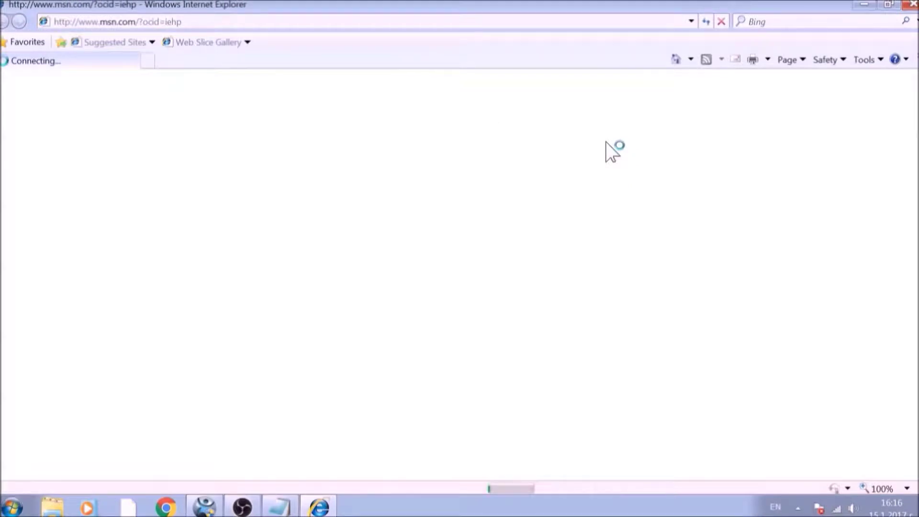
click(869, 61)
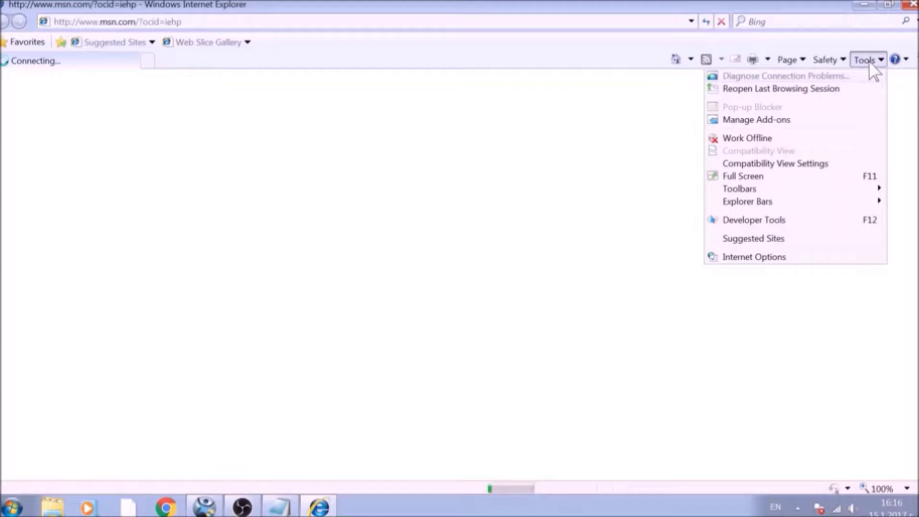
click(783, 259)
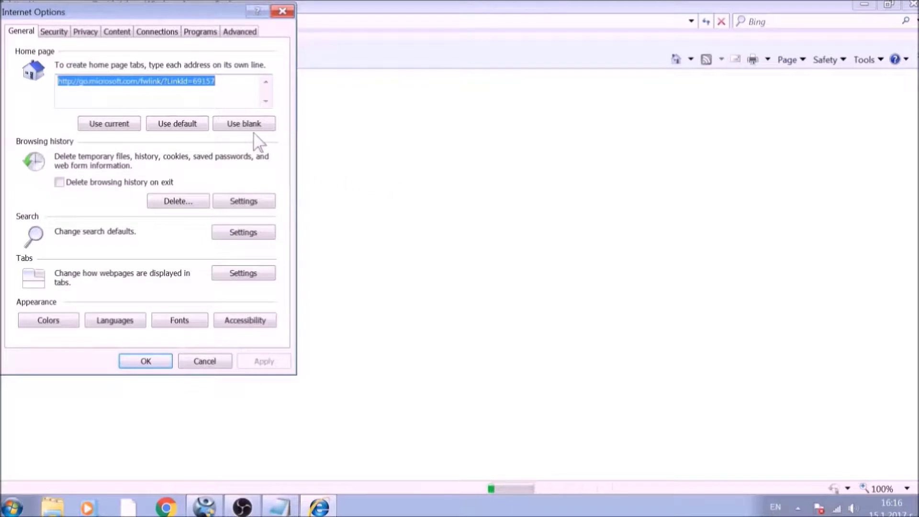
Step: Set a blank home page, reset all Internet Explorer settings to defaults, and close the browser
click(244, 124)
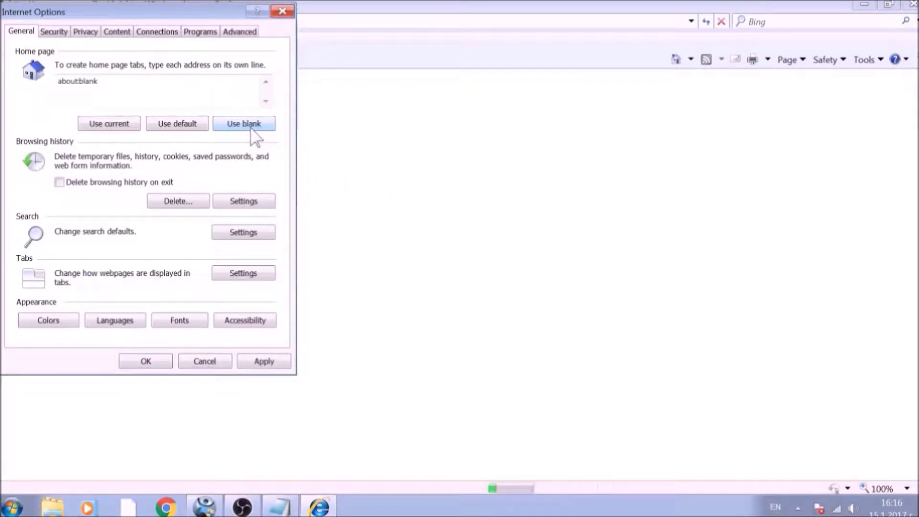
click(240, 32)
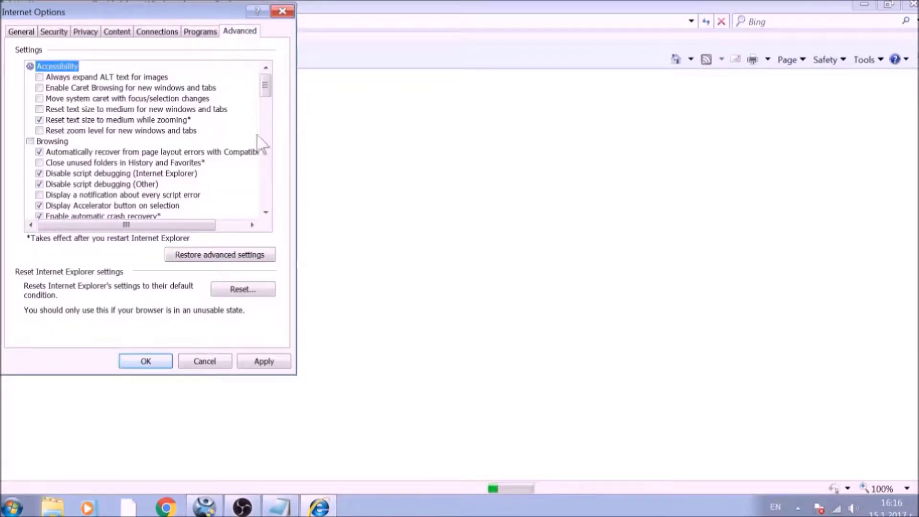
click(267, 291)
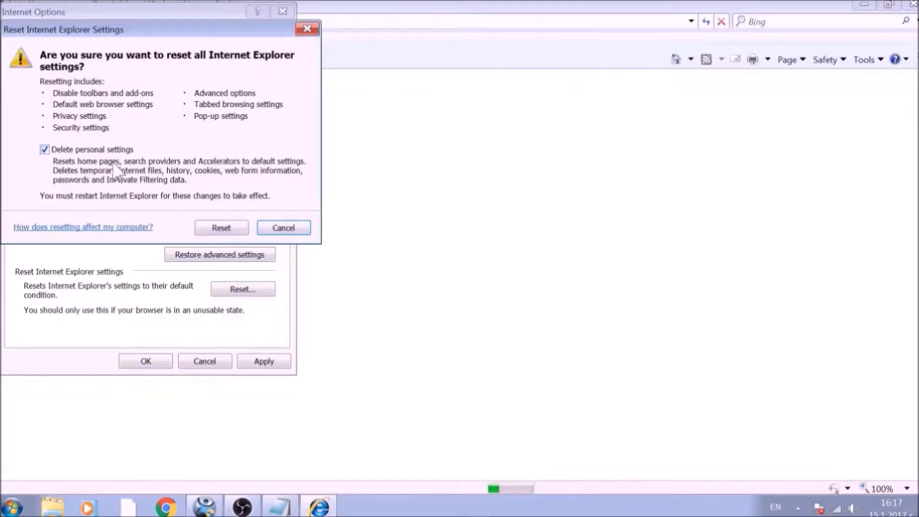
click(221, 227)
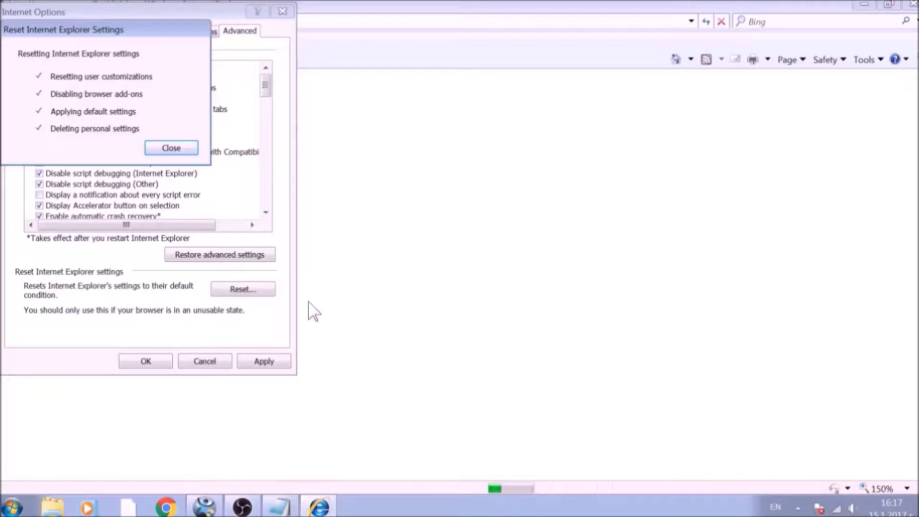
click(172, 148)
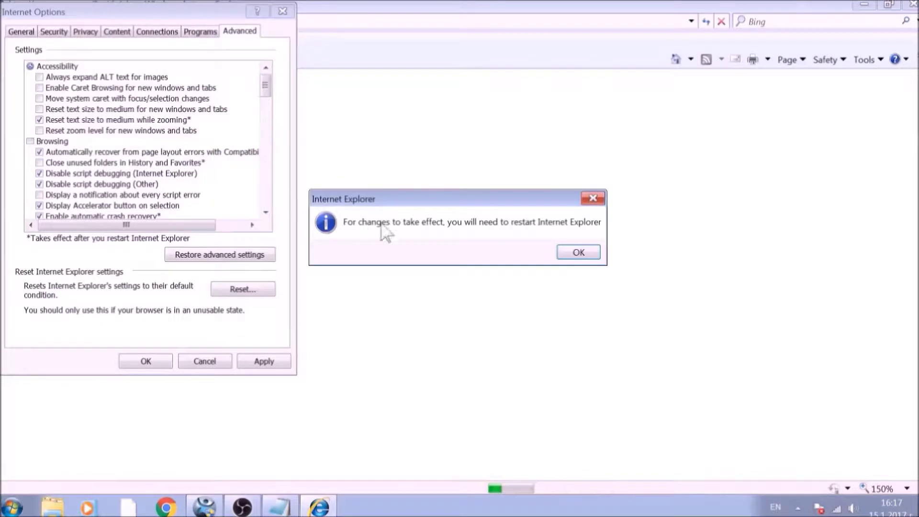
click(577, 252)
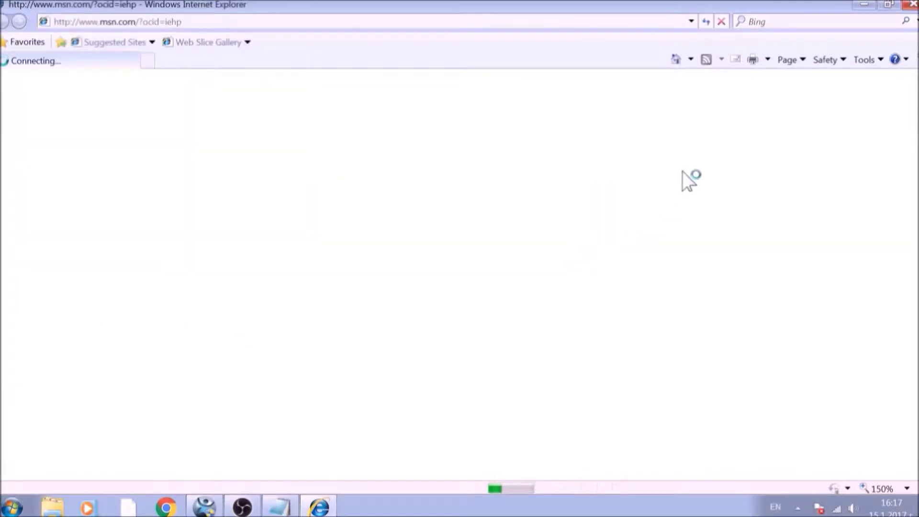
click(910, 5)
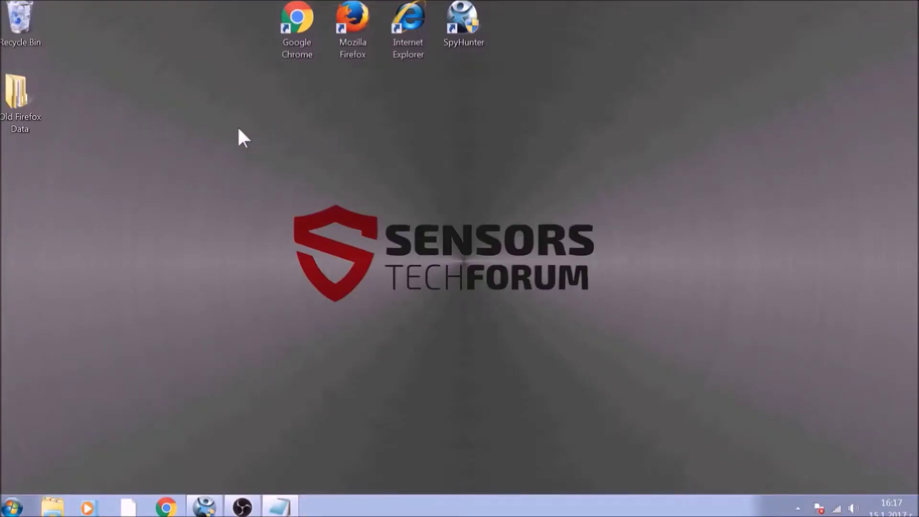
Step: Clear the leftover window and bring up SpyHunter 4 on its Start New Scan page
drag(187, 130, 700, 360)
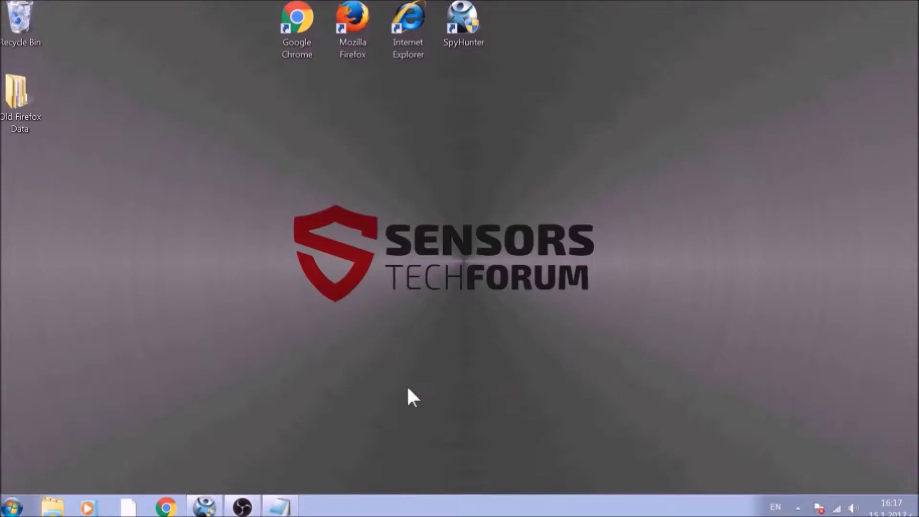
click(214, 508)
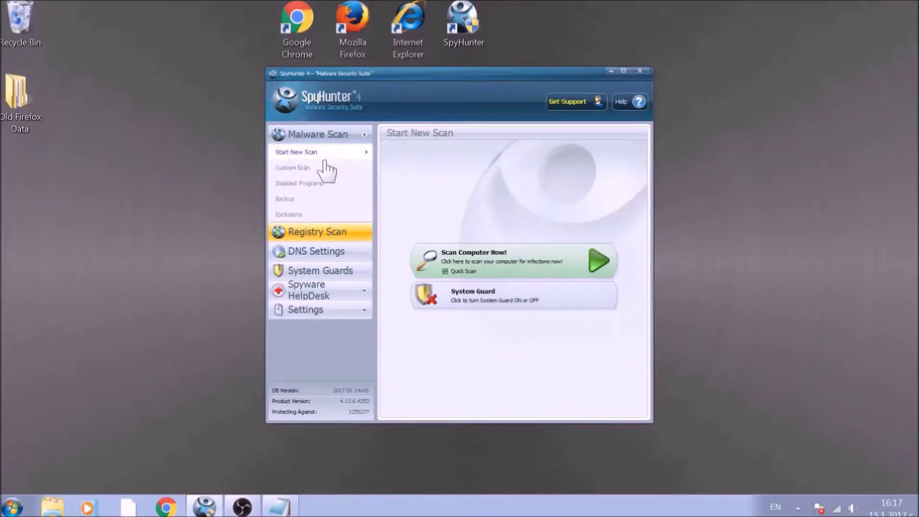
Step: Launch a SpyHunter Quick Scan with Scan Computer Now!
click(483, 264)
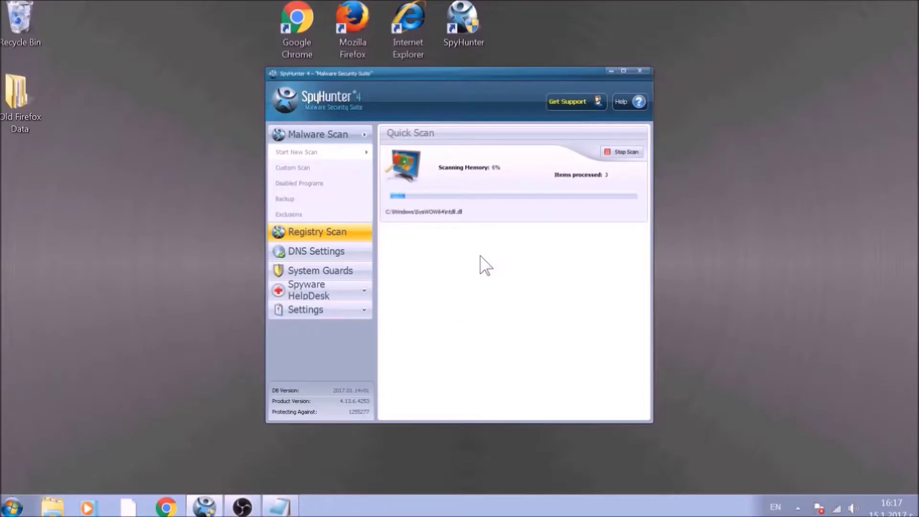